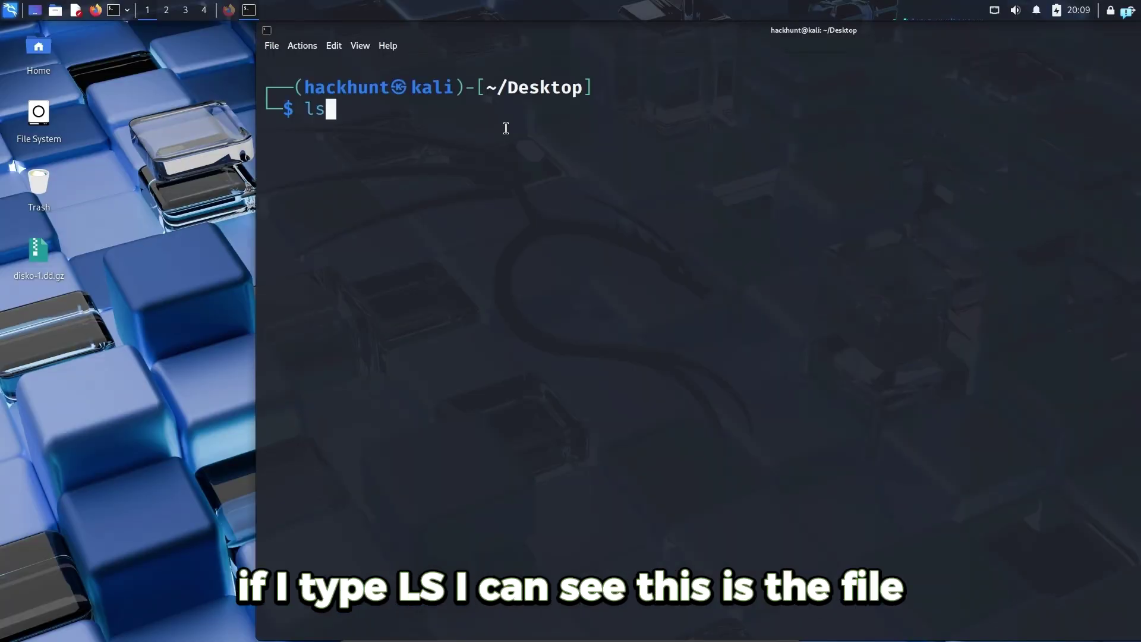
- List the Desktop files and decompress disko-1.dd.gz with gzip -d
key("Return")
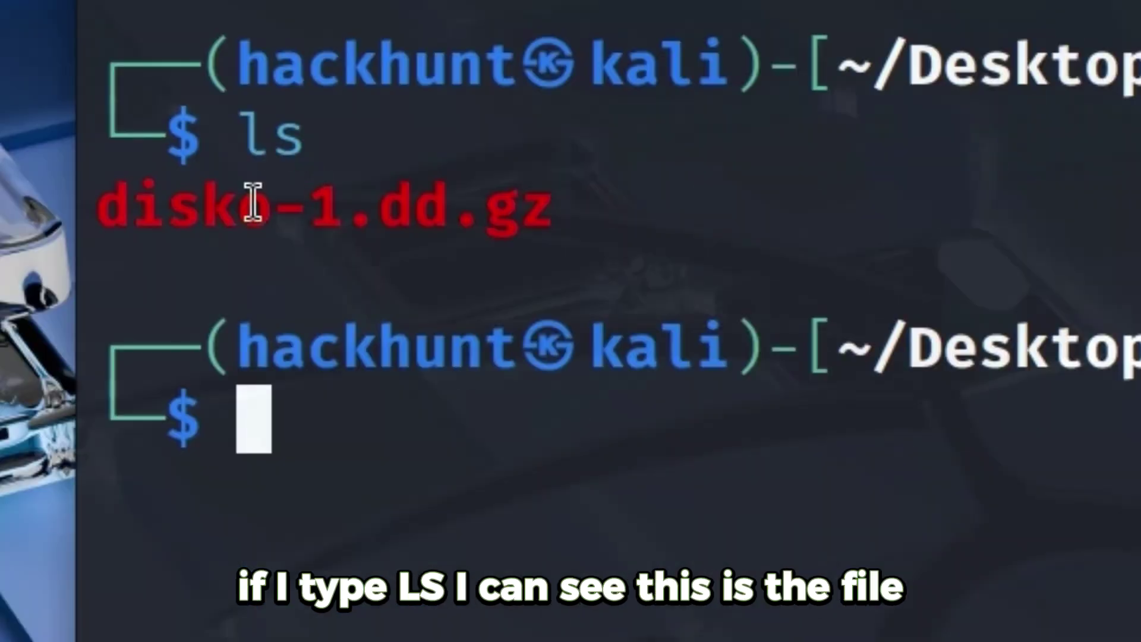
left_click_drag(105, 198, 483, 206)
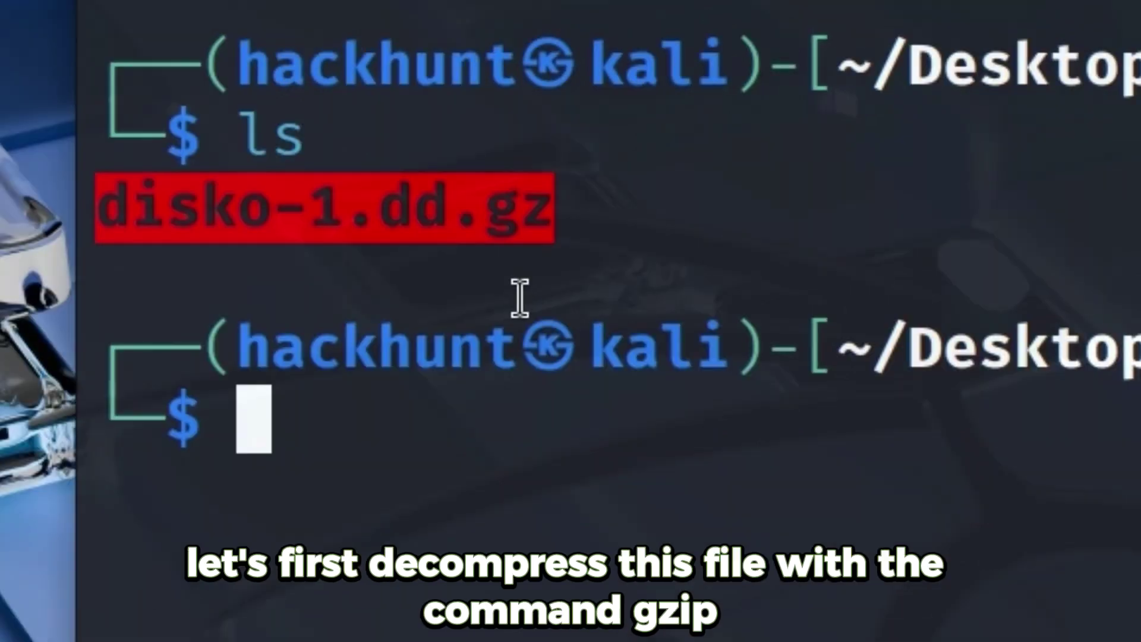
type("g")
type("zip ")
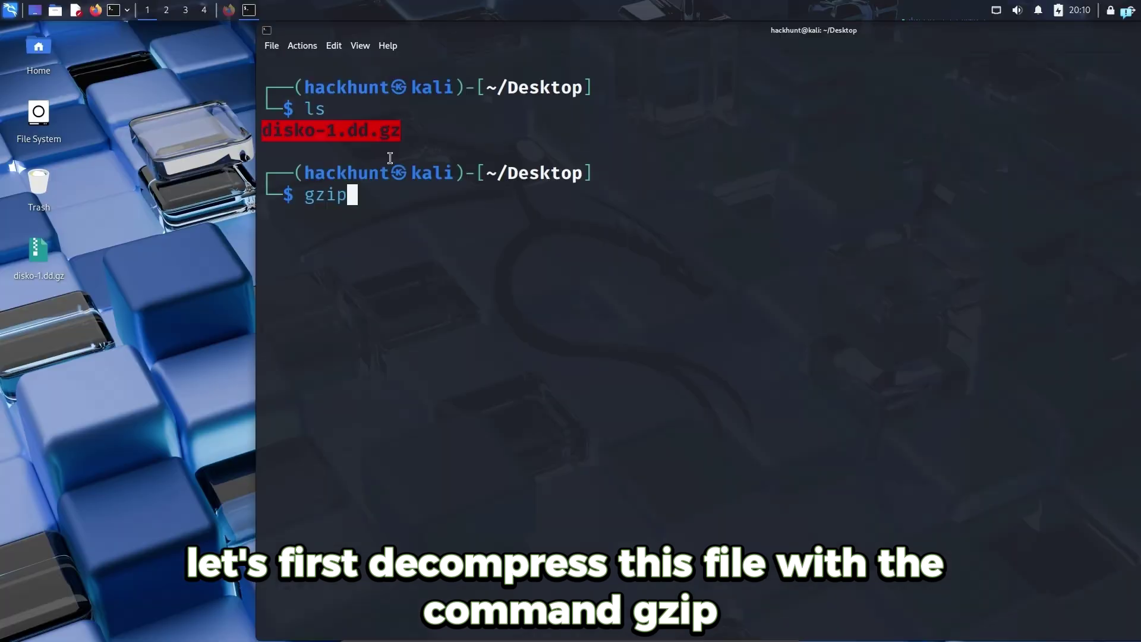
type("-d di")
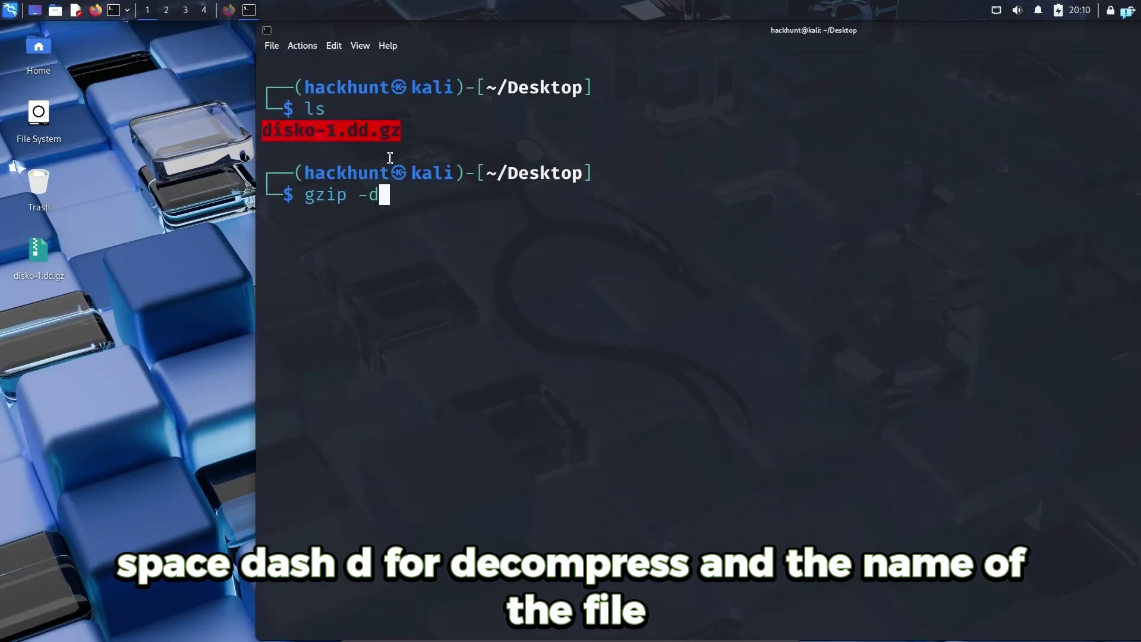
key("Tab")
key("Return")
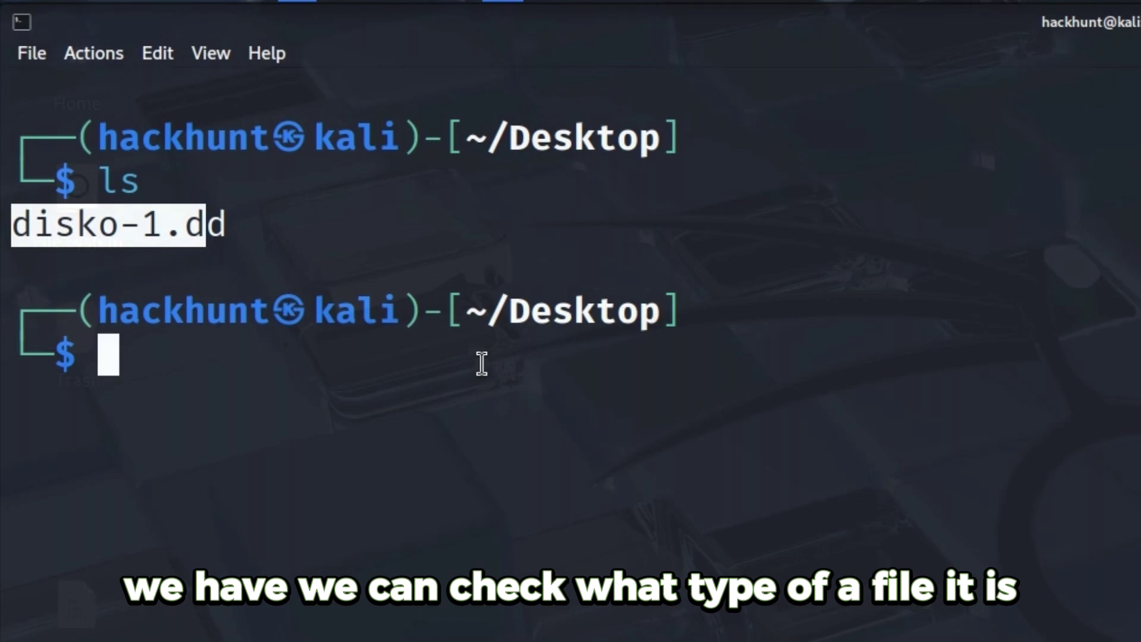
type("fil")
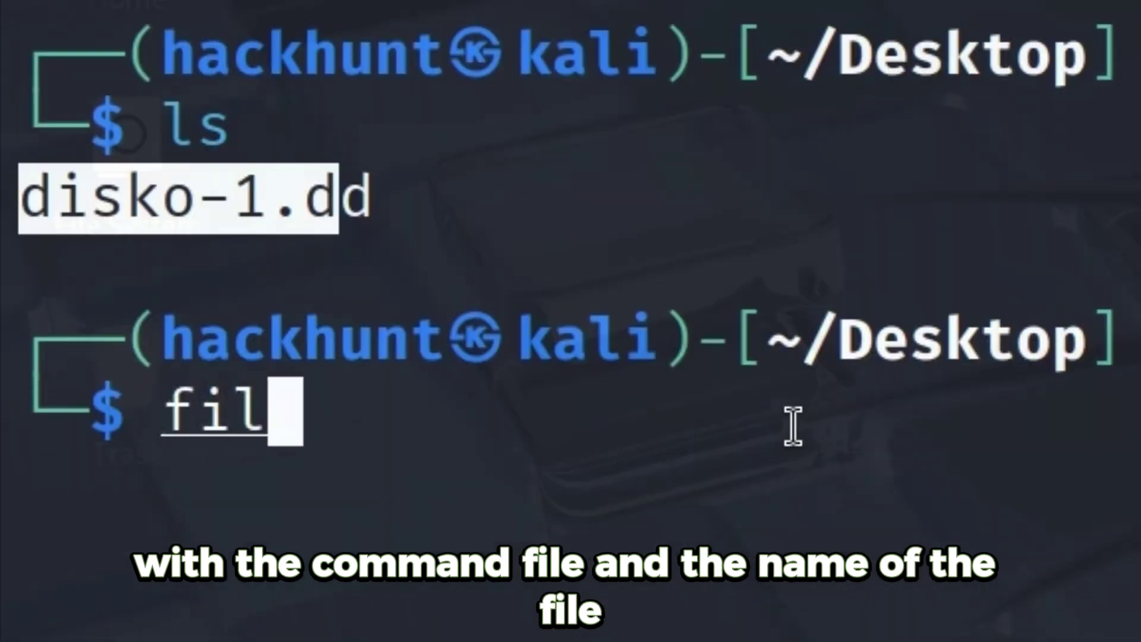
type("e disko-1.dd")
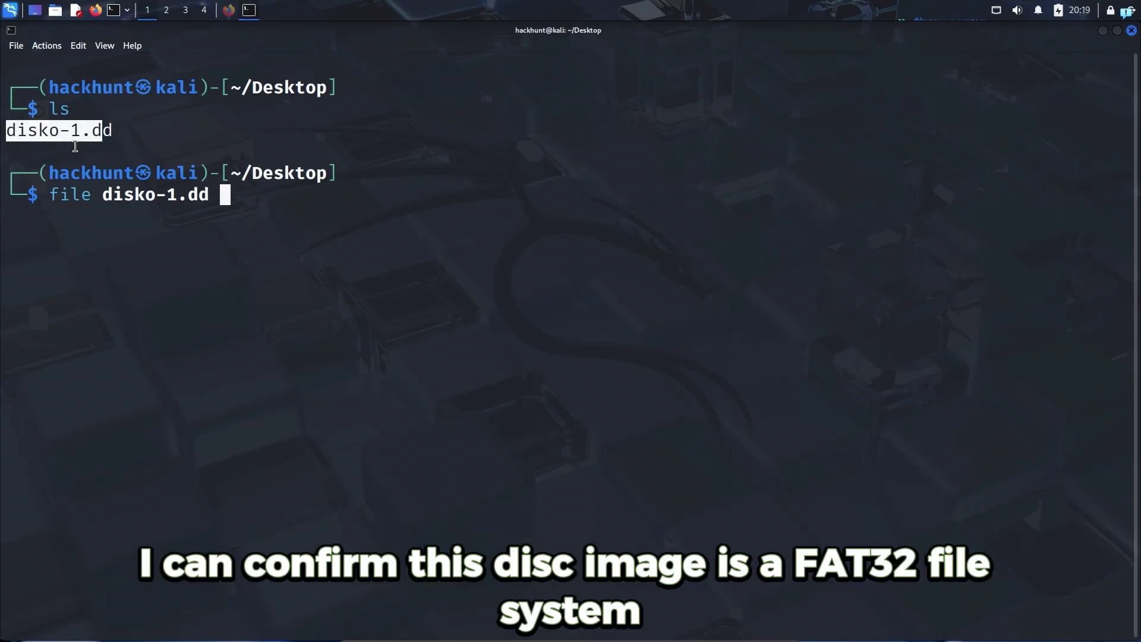
- Identify disko-1.dd with file and highlight its FAT (32 bit) result
key("Return")
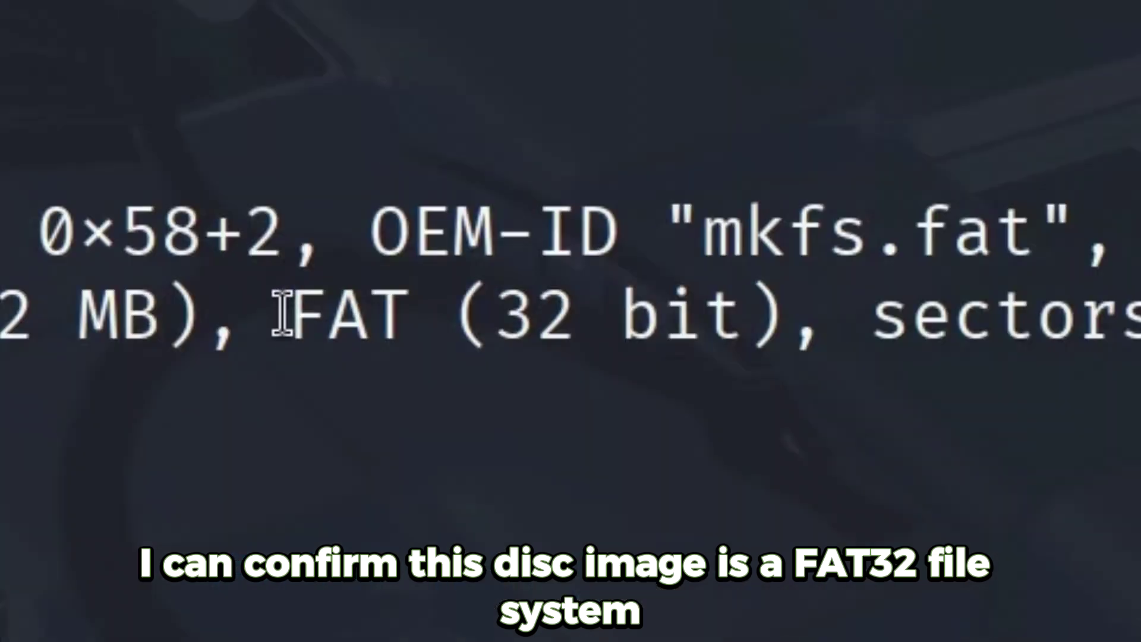
left_click_drag(287, 318, 737, 319)
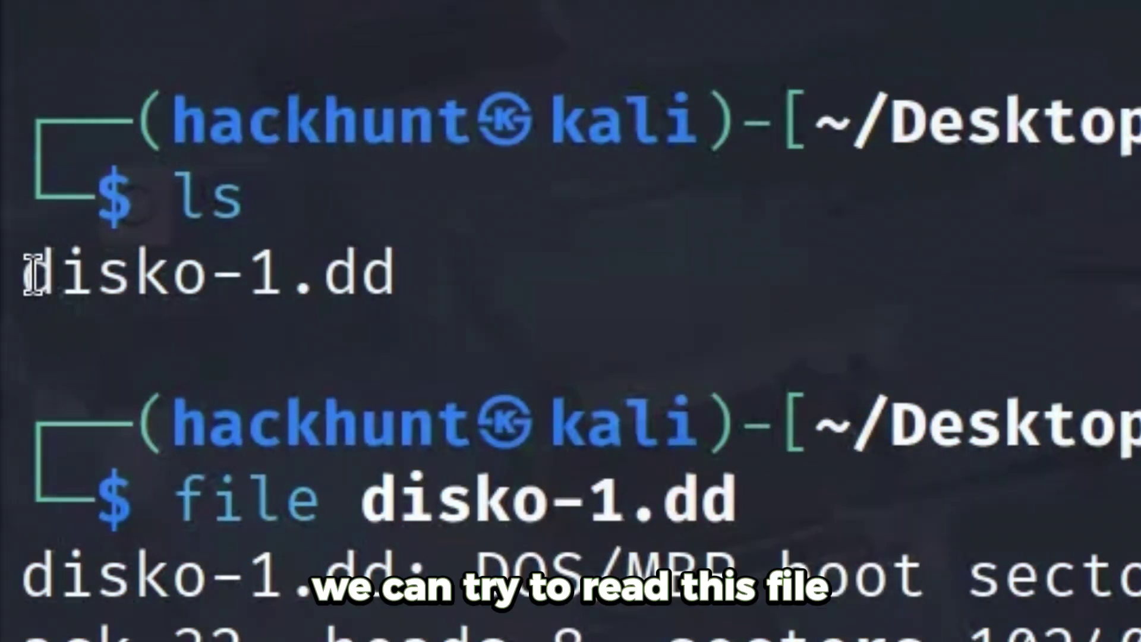
left_click_drag(23, 273, 363, 306)
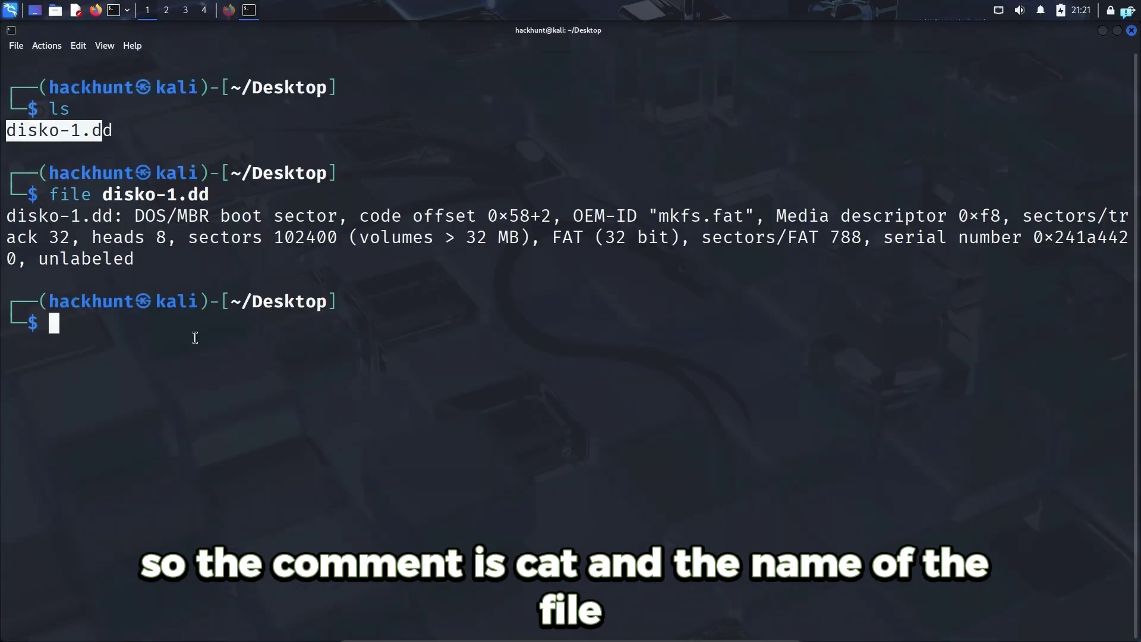
type("cat ")
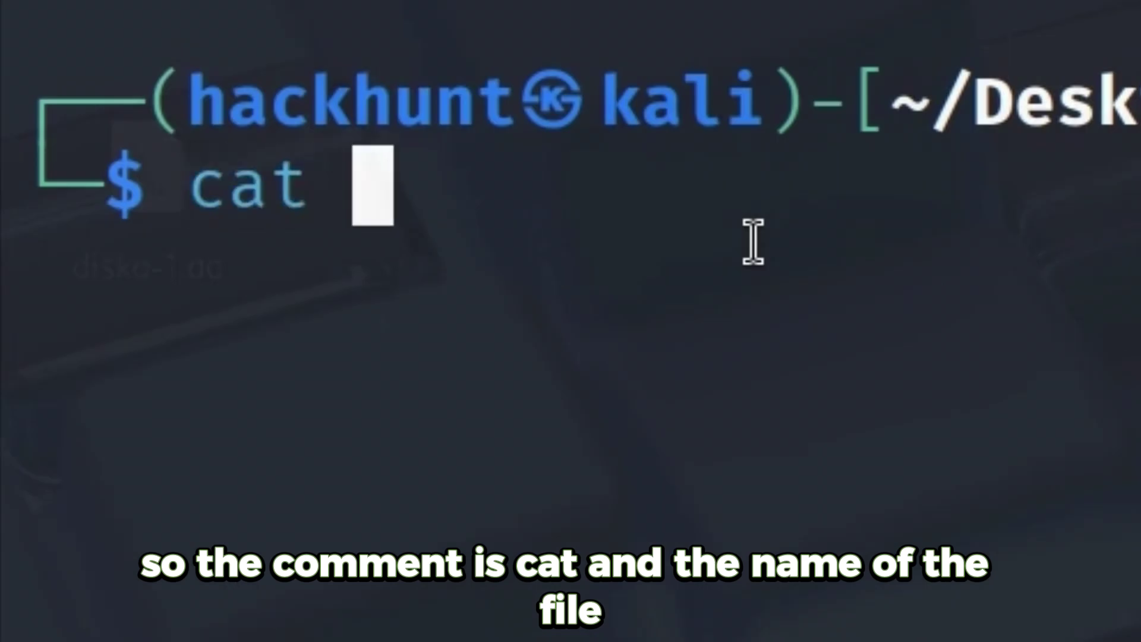
type("di")
- Dump disko-1.dd raw with cat, then list its readable text with strings
key("Tab")
key("Return")
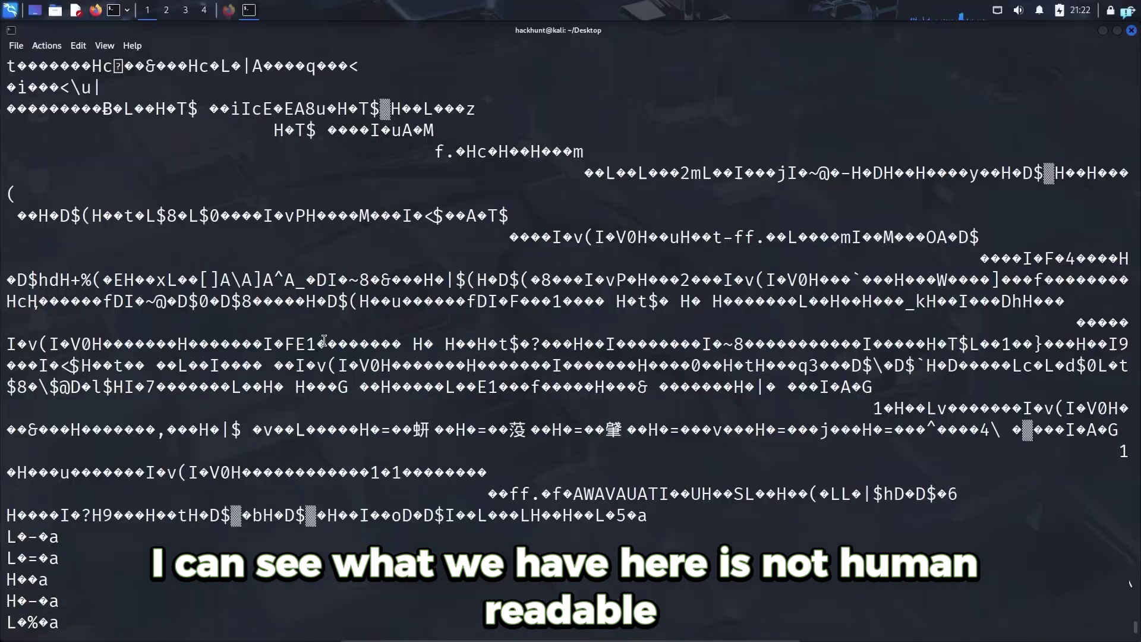
scroll(545, 366, "up", 5)
scroll(545, 366, "up", 5)
scroll(544, 366, "down", 3)
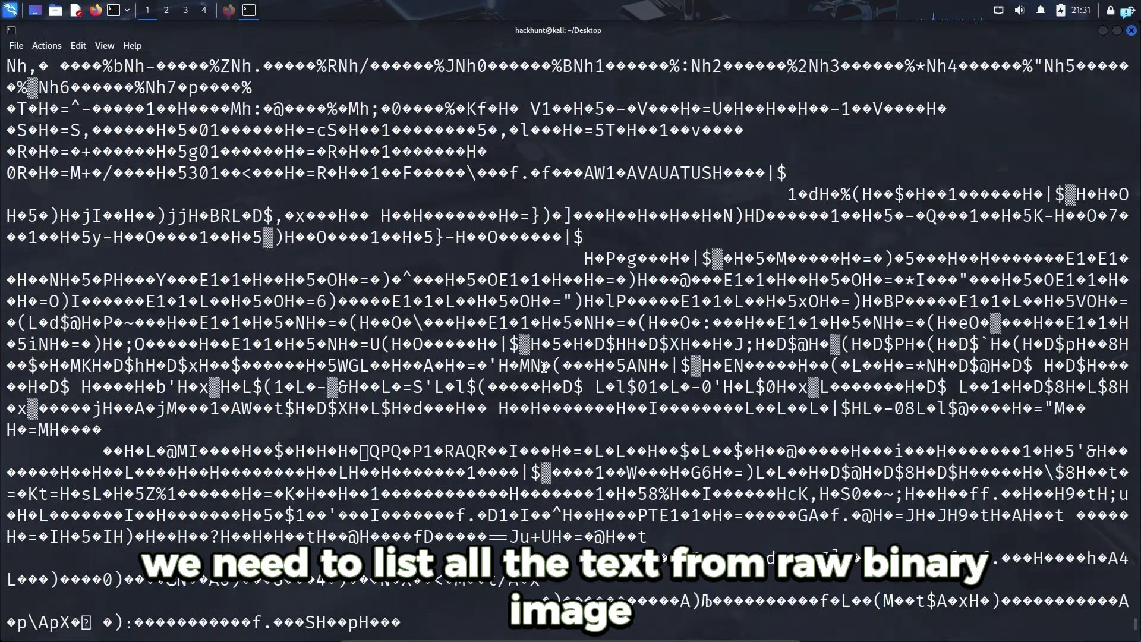
scroll(544, 367, "down", 3)
scroll(544, 366, "down", 3)
scroll(544, 367, "down", 5)
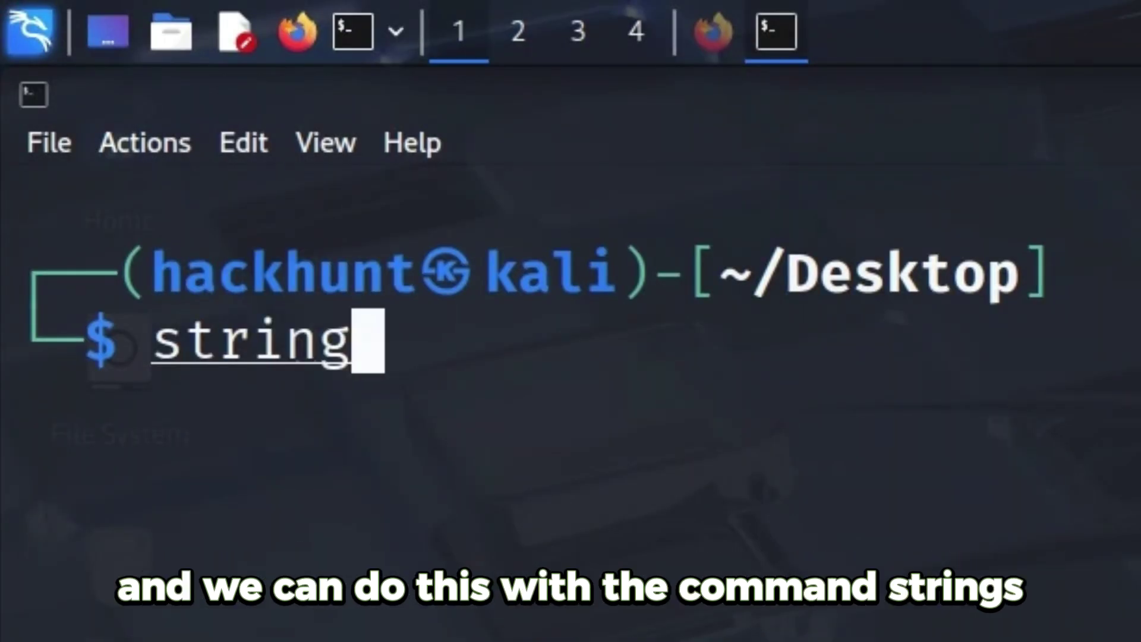
type("s disko-1.dd")
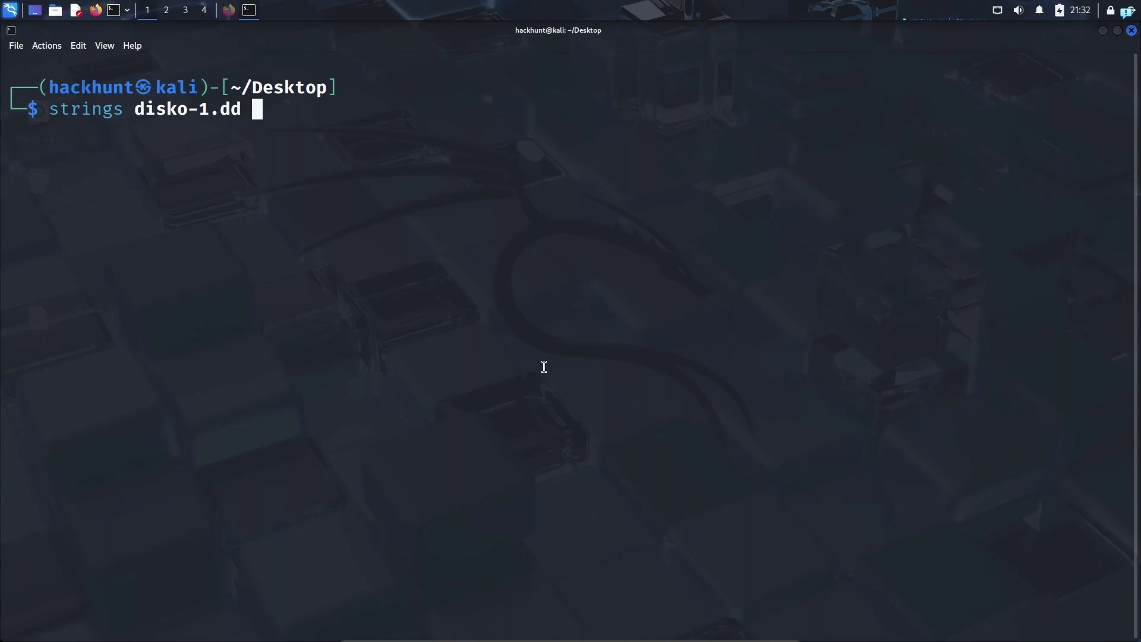
key("Return")
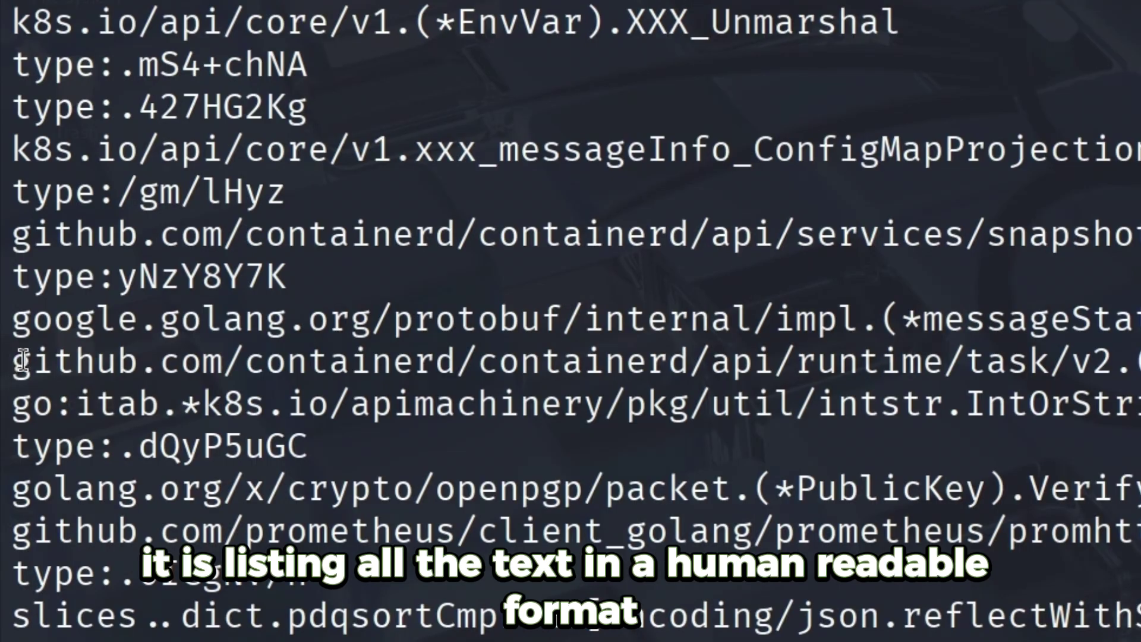
left_click_drag(22, 361, 546, 324)
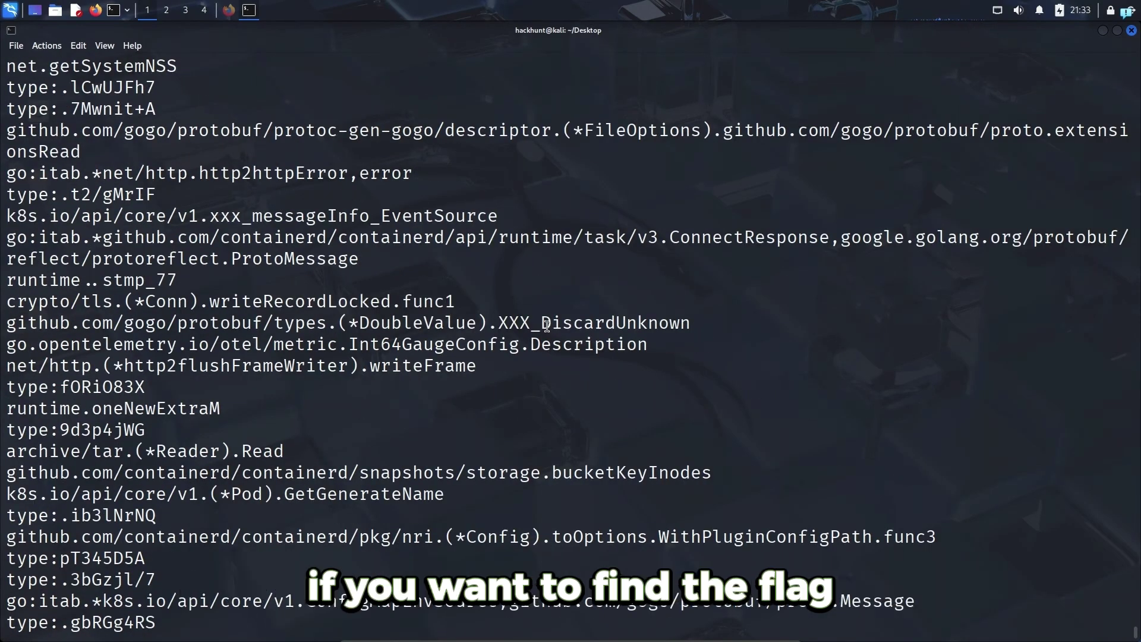
scroll(546, 327, "up", 2)
scroll(547, 326, "up", 2)
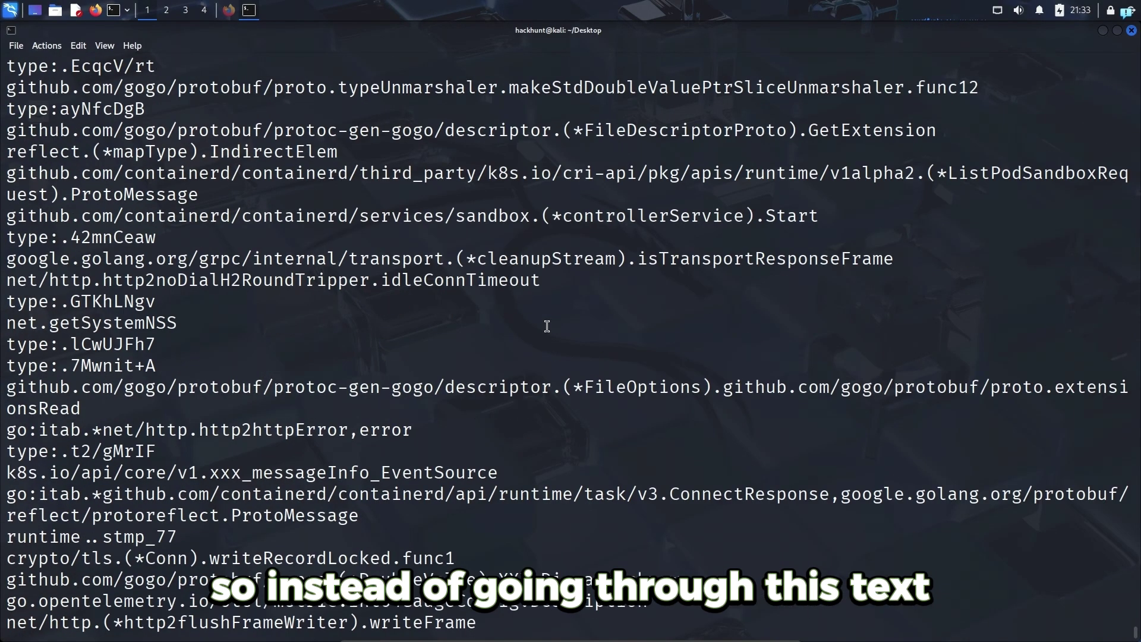
- Clear the screen, grep the disko-1.dd strings for 'pico', and select the flag line
key("ctrl+l")
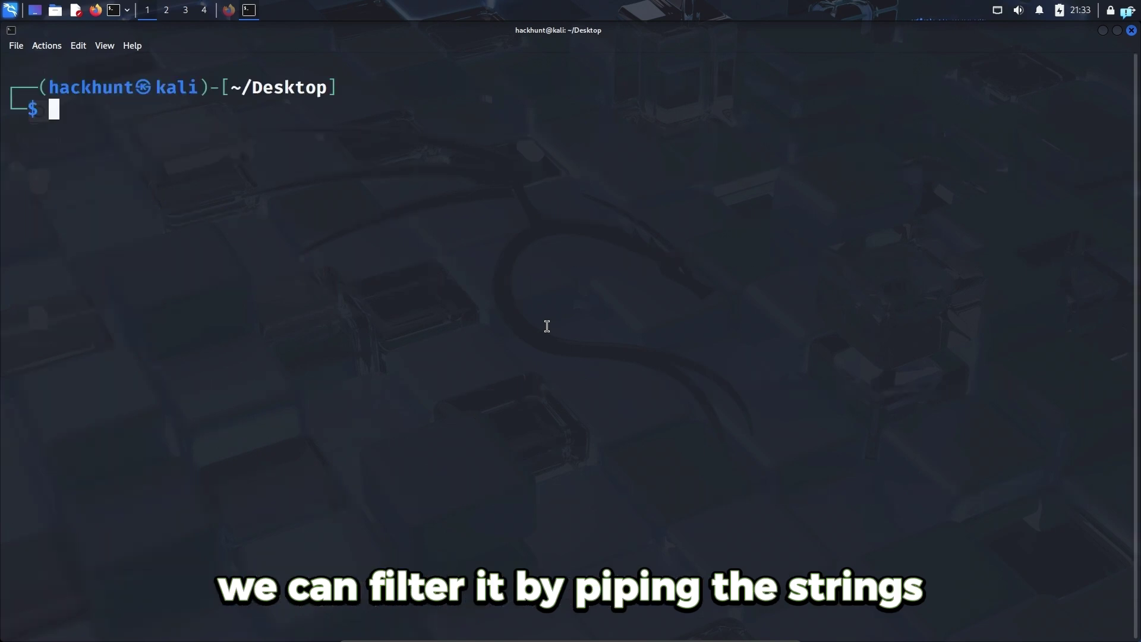
type("strings disko-1.dd")
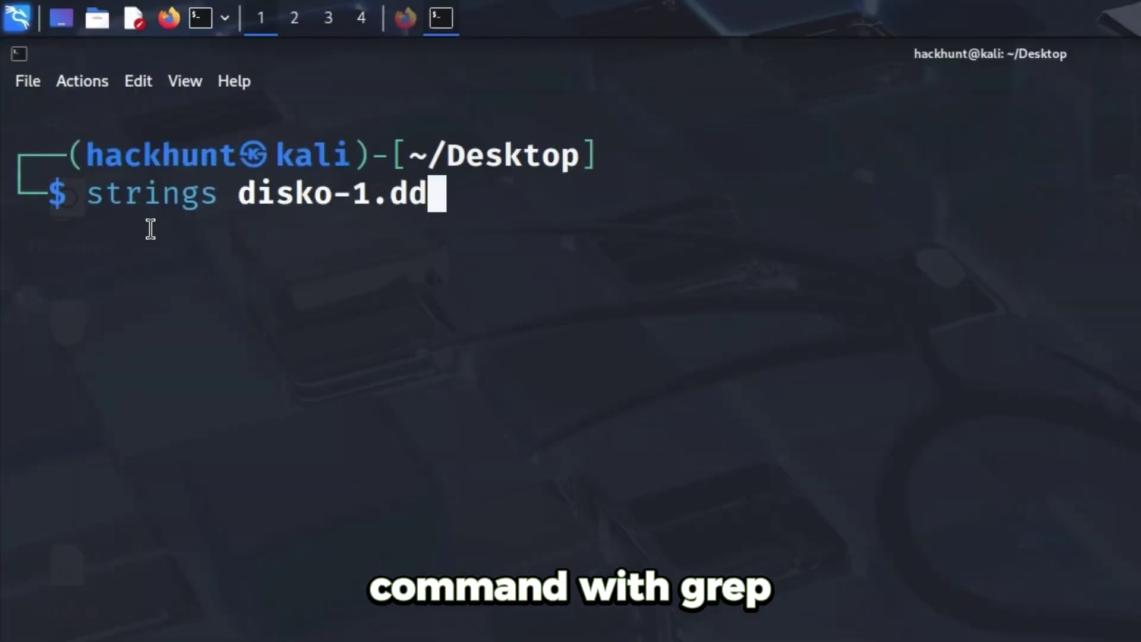
type(" | grep ")
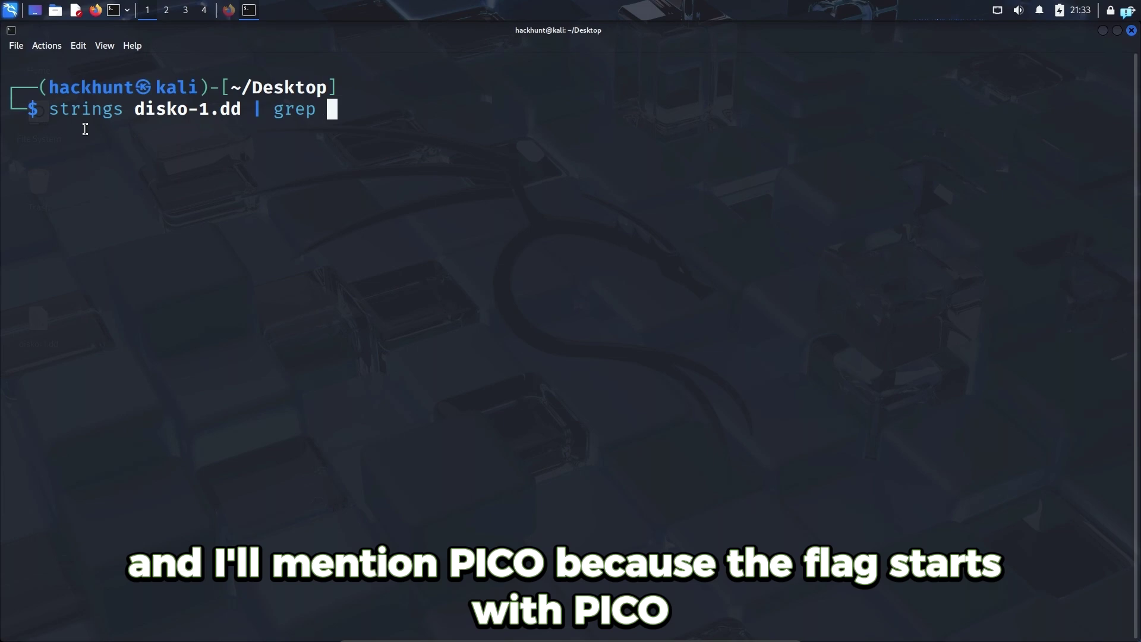
type("ico")
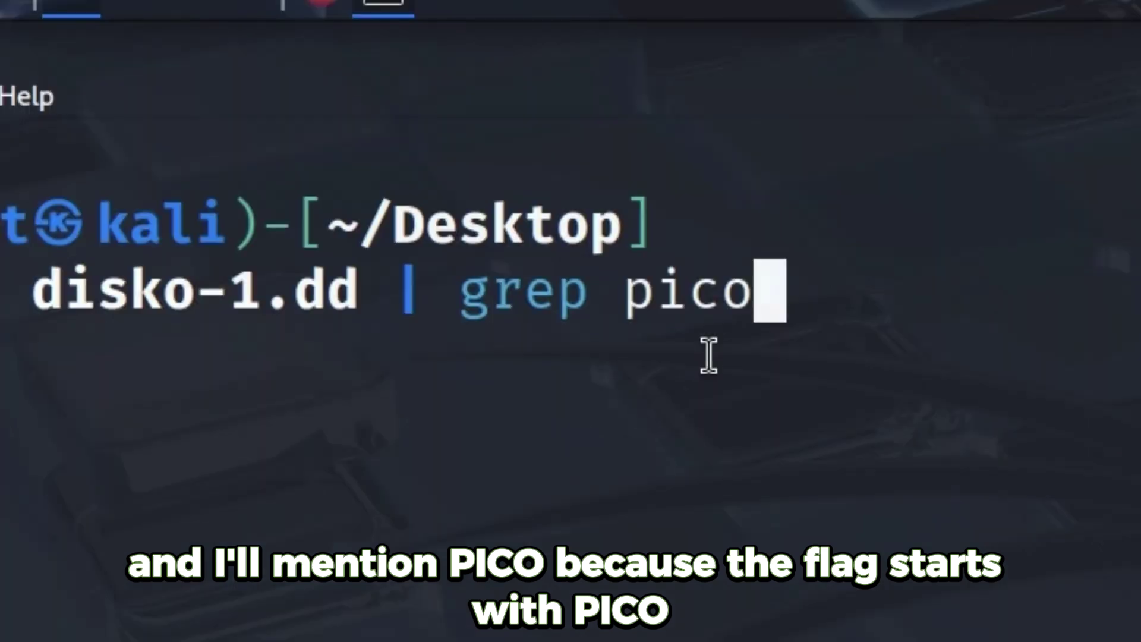
key("Return")
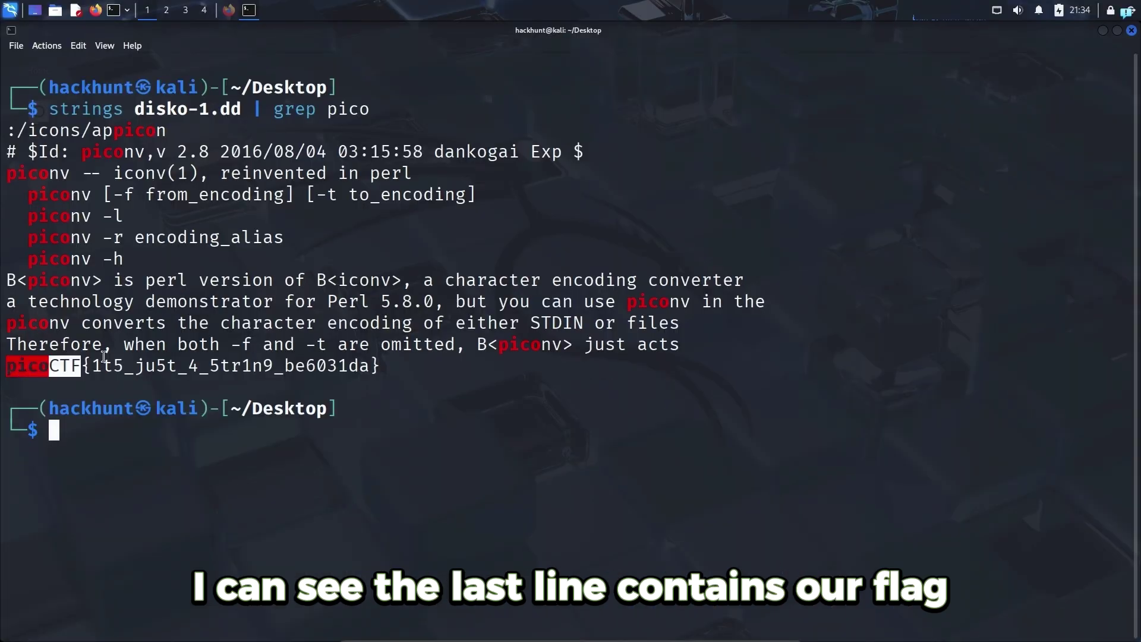
left_click_drag(105, 358, 342, 364)
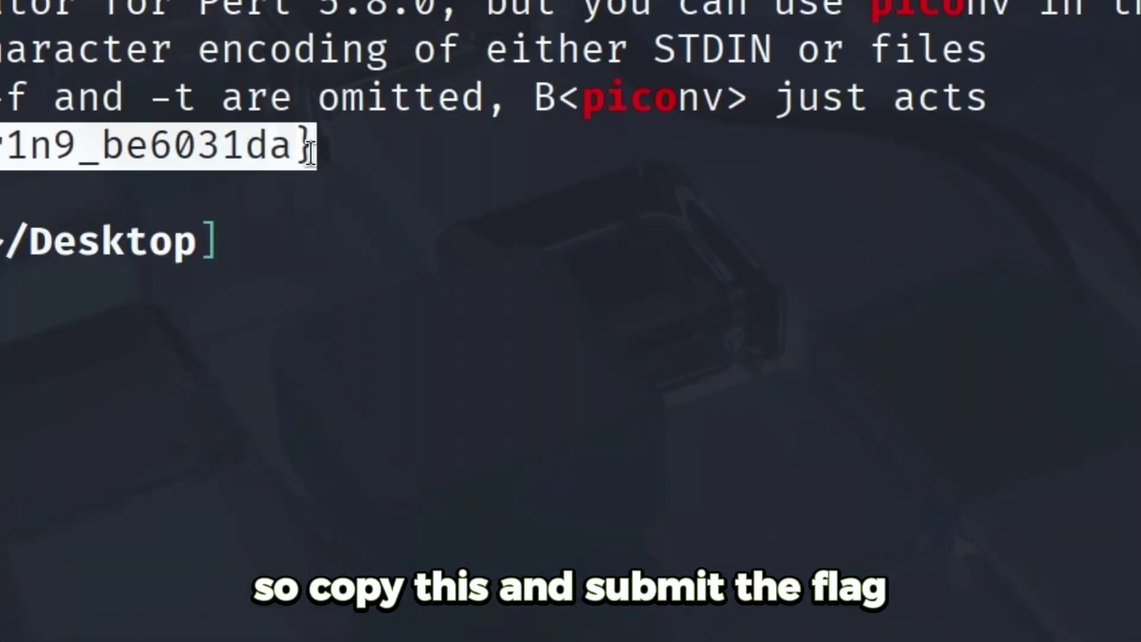
- Copy the flag picoCTF{1t5_ju5t_4_5tr1n9_be6031da} from the terminal
right_click(312, 156)
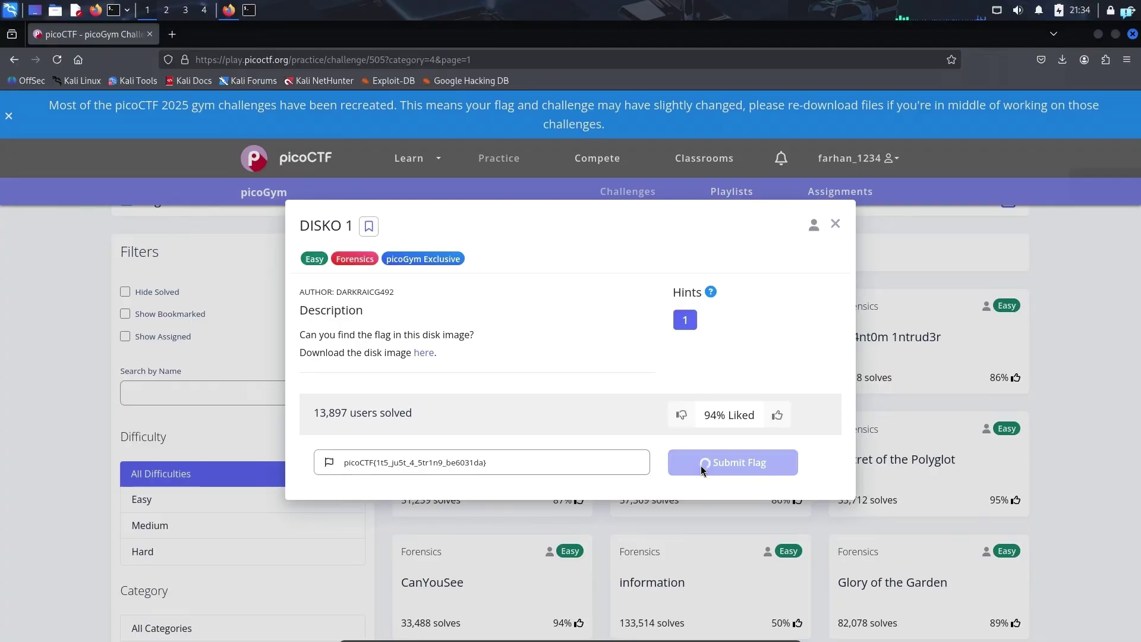
scroll(396, 437, "down", 1)
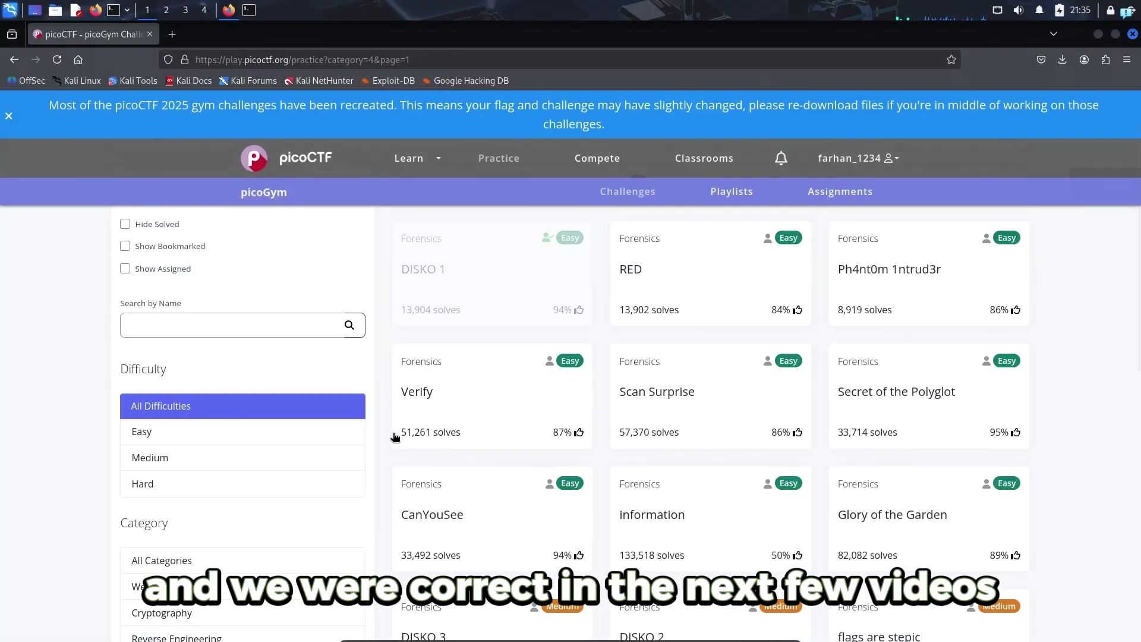